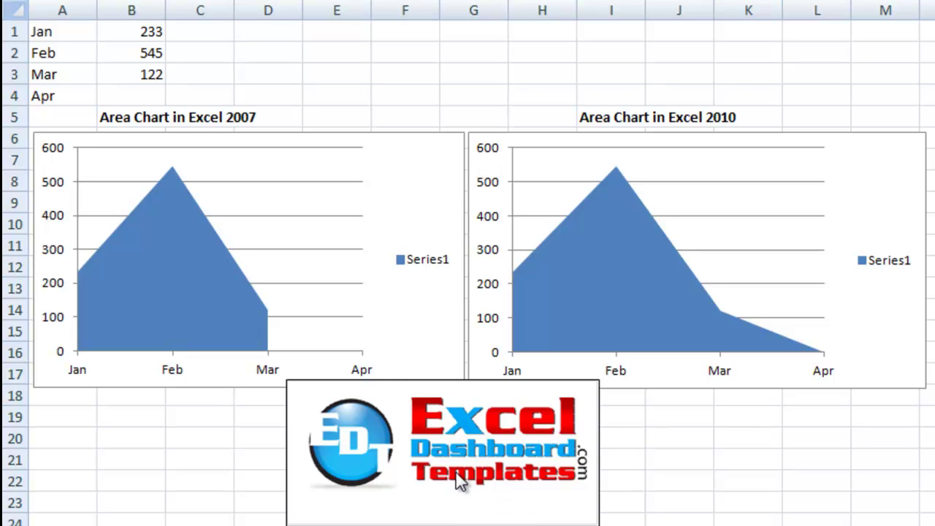
# Examine the month data in A1:B4 and compare the Excel 2007 and Excel 2010 area charts built from it.
pyautogui.click(545, 491)
pyautogui.click(388, 286)
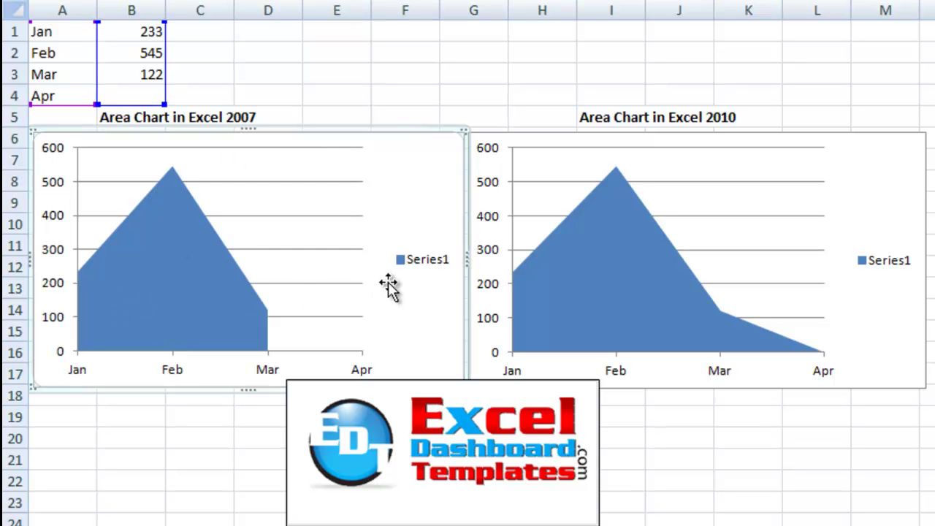
pyautogui.click(64, 31)
pyautogui.moveTo(64, 30); pyautogui.dragTo(130, 90)
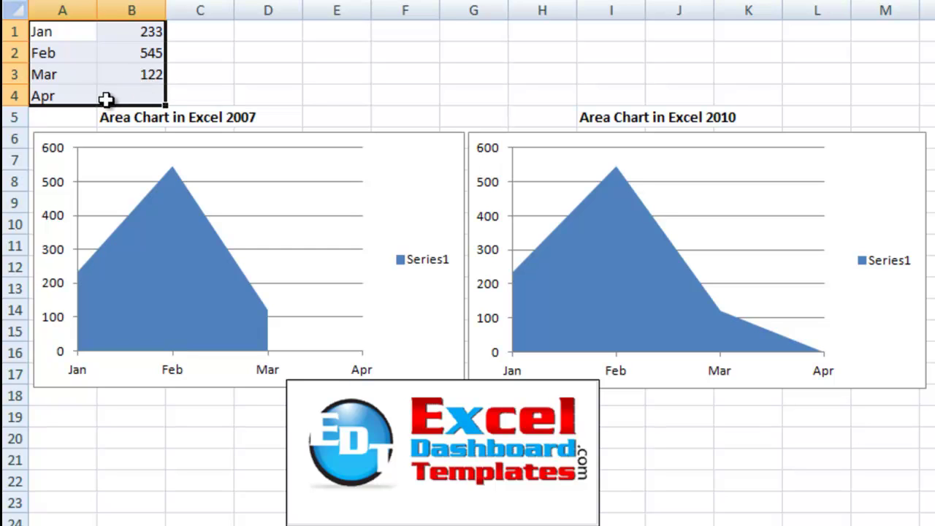
pyautogui.click(384, 181)
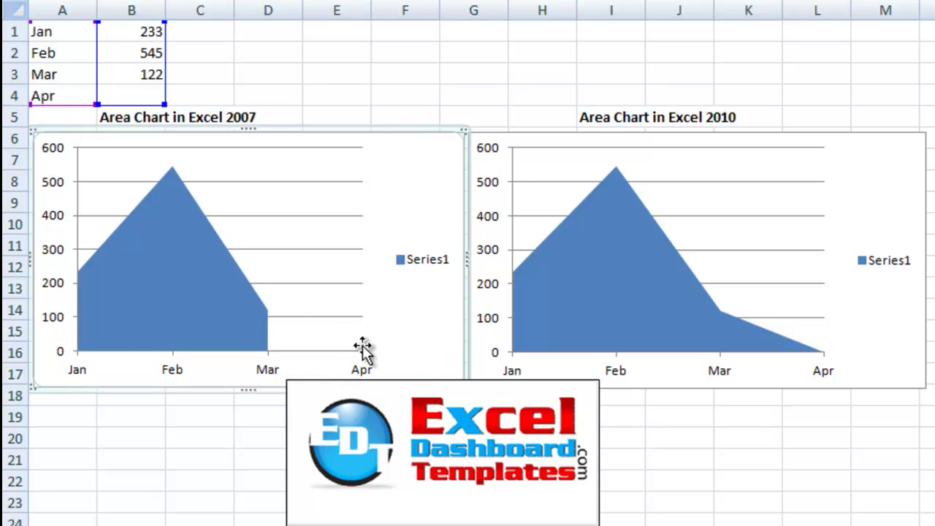
pyautogui.click(320, 335)
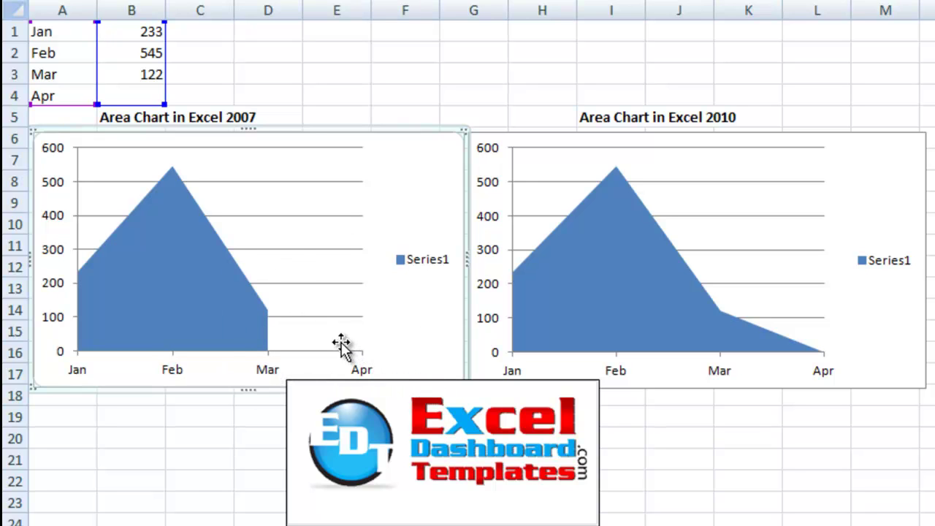
pyautogui.click(334, 337)
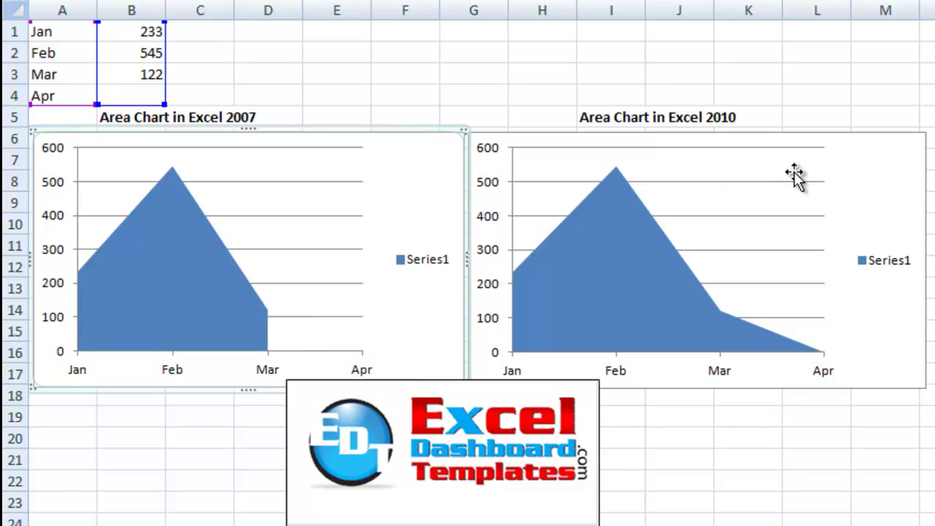
pyautogui.click(856, 183)
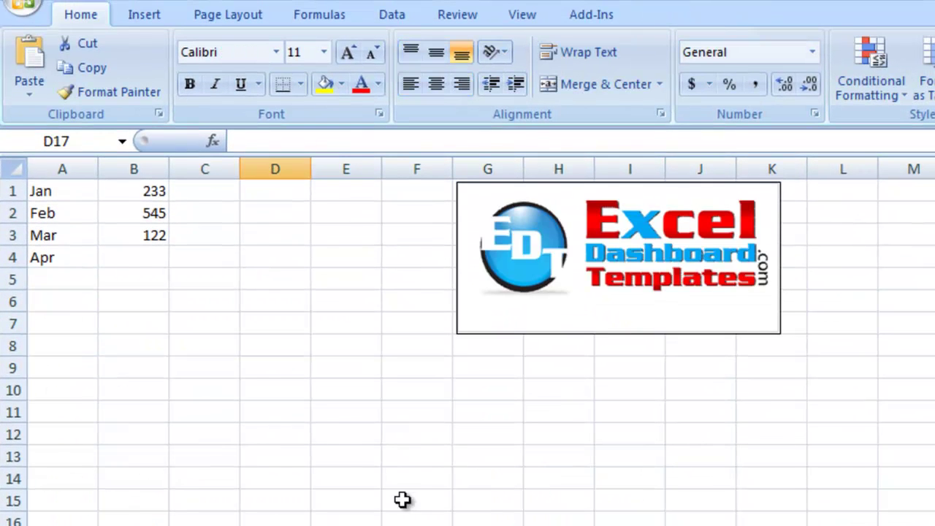
# Insert a basic 2-D area chart from A1:B4 and move it beside the data, starting at column C.
pyautogui.click(439, 458)
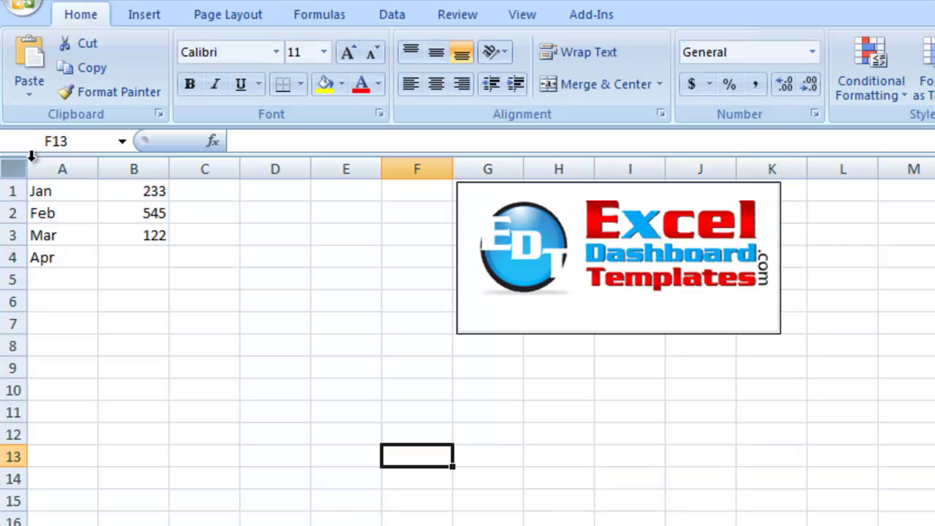
pyautogui.click(60, 189)
pyautogui.moveTo(60, 189); pyautogui.dragTo(123, 251)
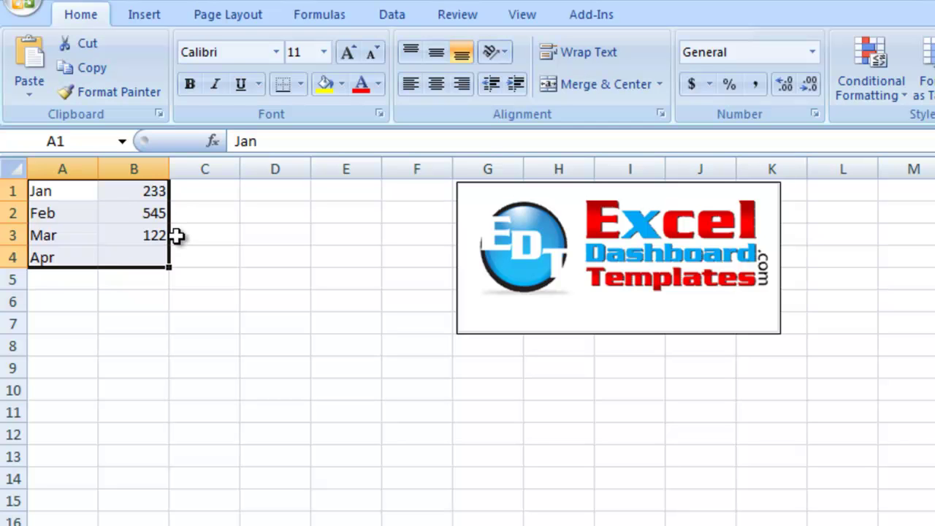
pyautogui.click(169, 14)
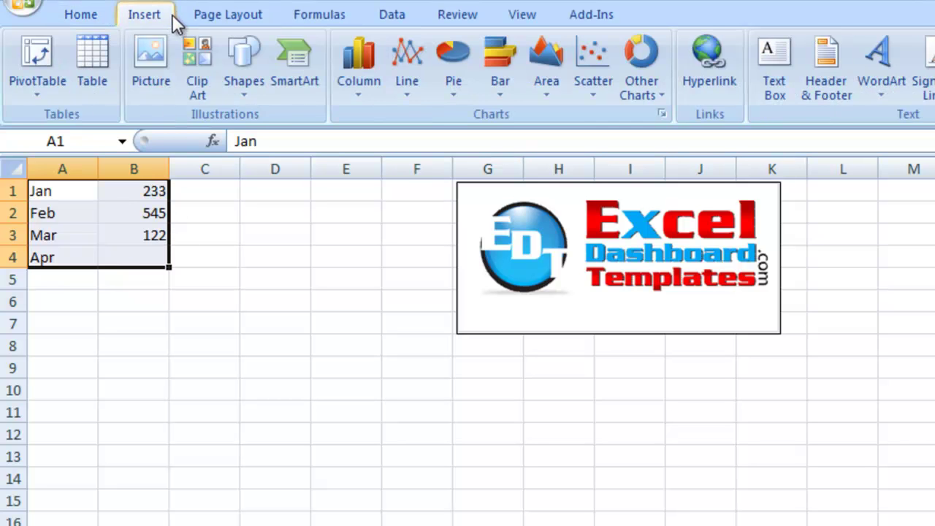
pyautogui.click(555, 76)
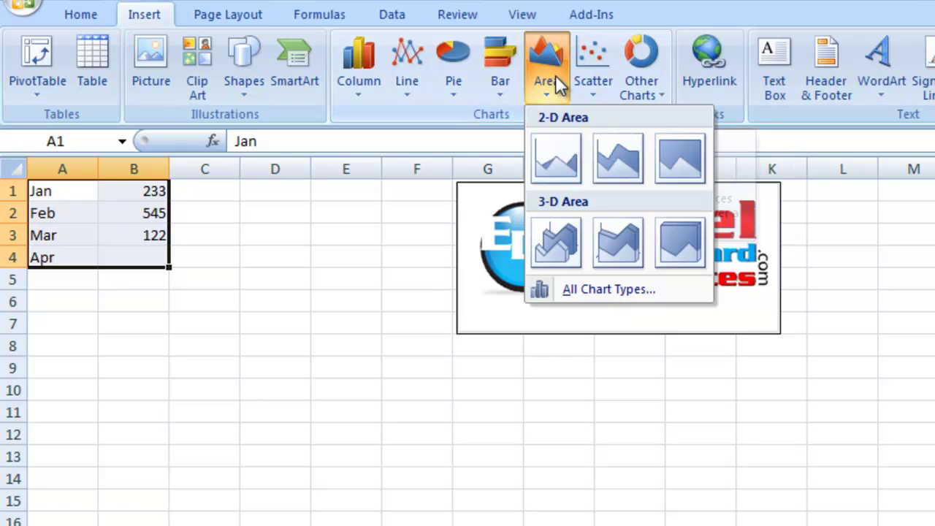
pyautogui.click(555, 157)
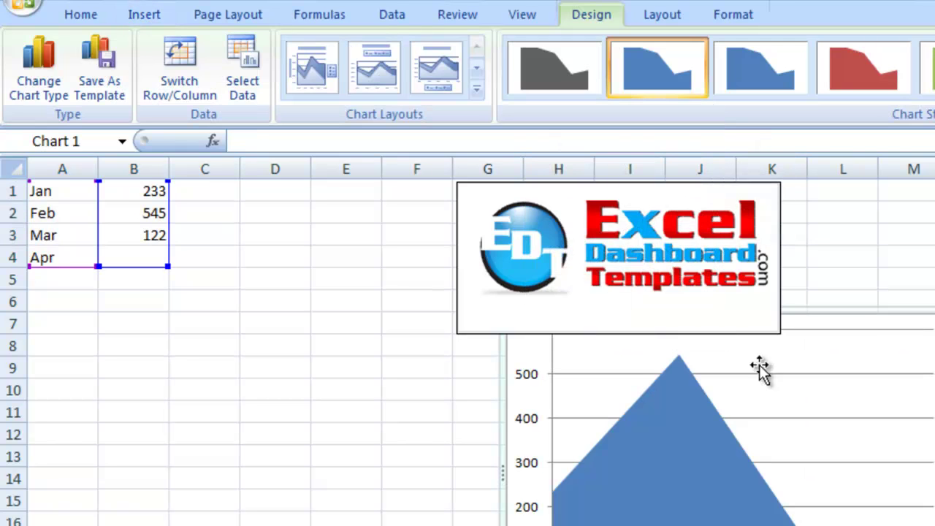
pyautogui.moveTo(918, 328); pyautogui.dragTo(584, 193)
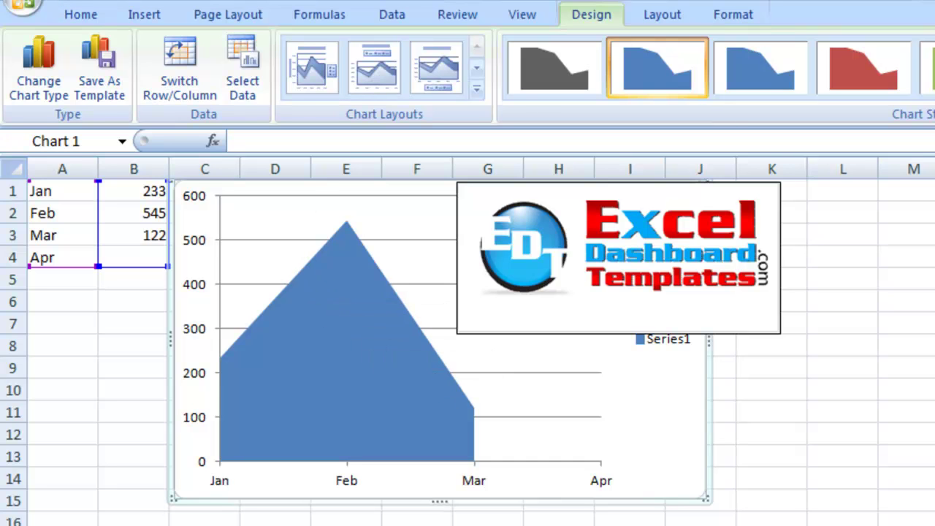
# Close the workbook and reopen Fiscal Cliff Area Chart from the recent documents.
pyautogui.hotkey('ctrl', 'w')
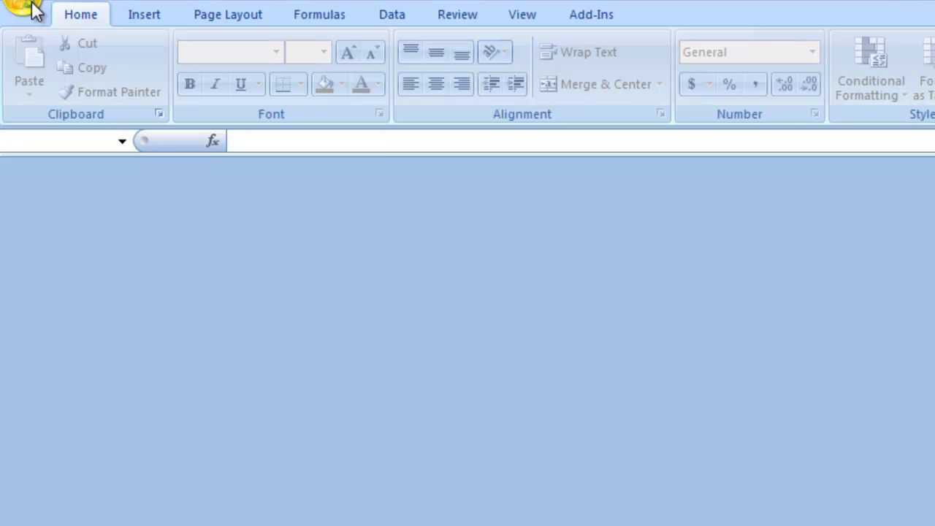
pyautogui.click(33, 7)
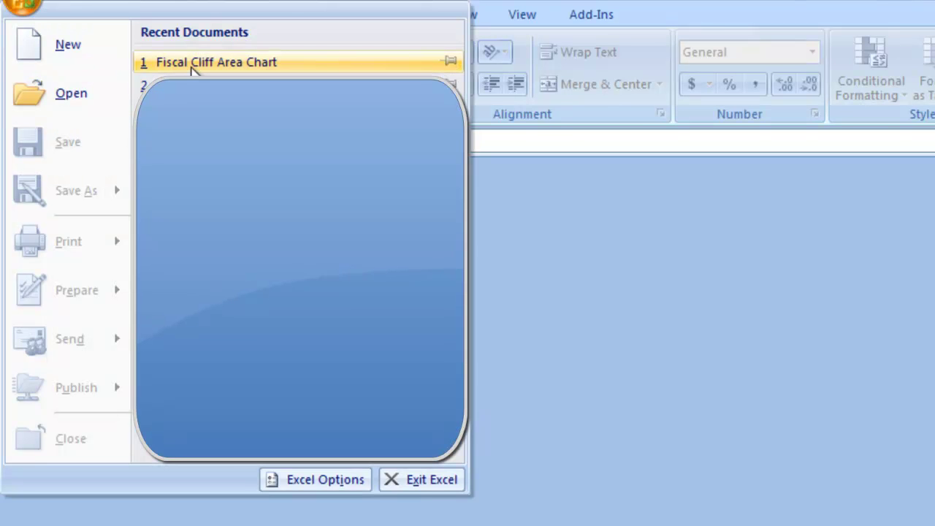
pyautogui.click(191, 62)
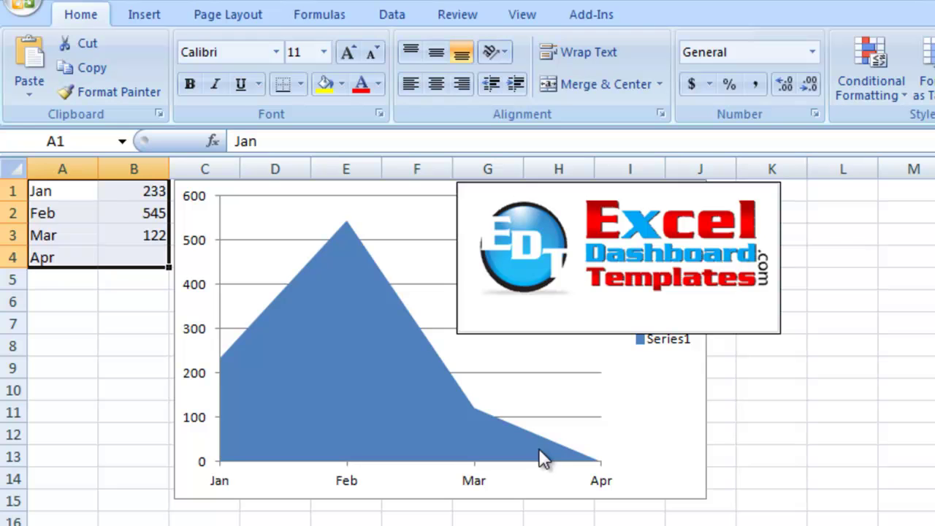
# Change the area chart's hidden and empty cell settings to show empty cells as Gaps.
pyautogui.click(444, 439)
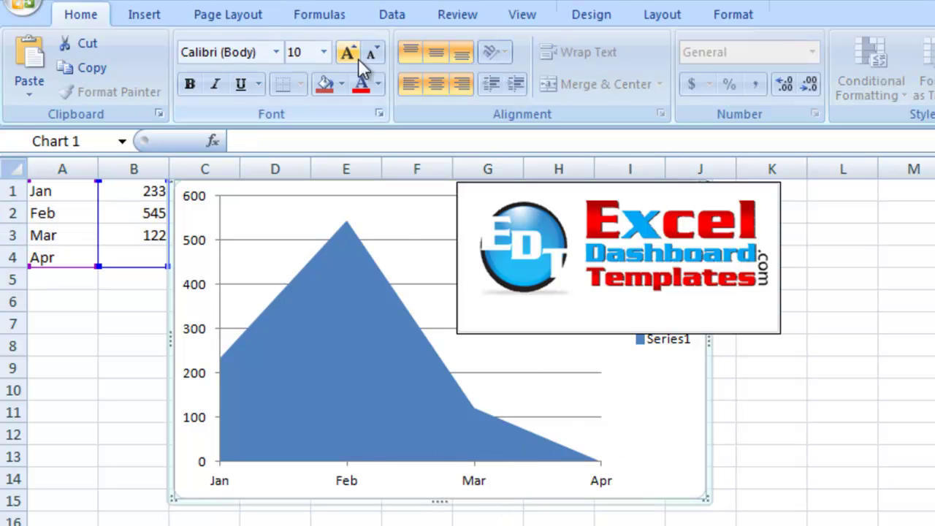
pyautogui.click(593, 16)
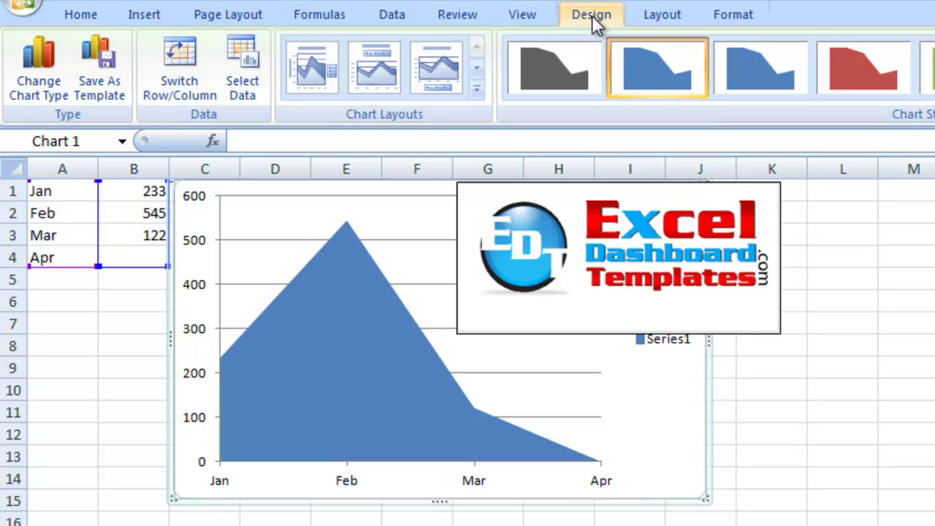
pyautogui.click(246, 86)
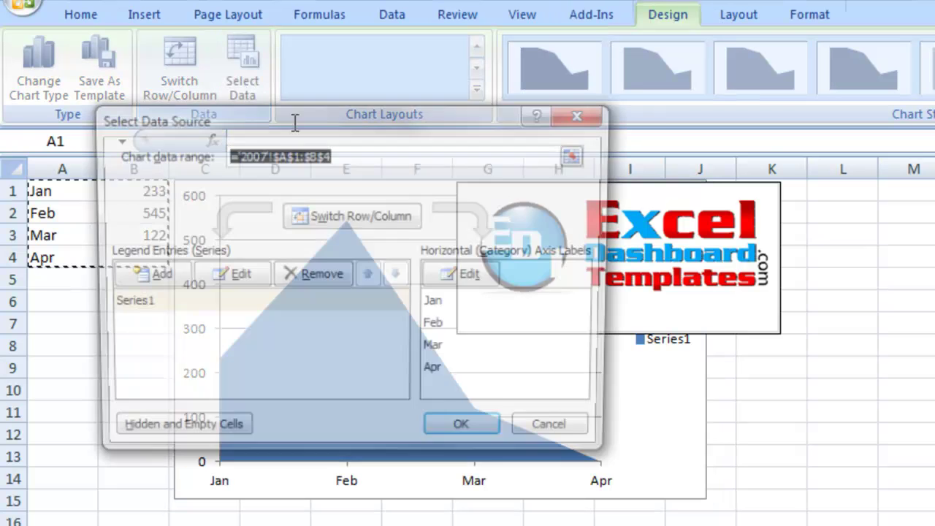
pyautogui.moveTo(413, 110); pyautogui.dragTo(449, 133)
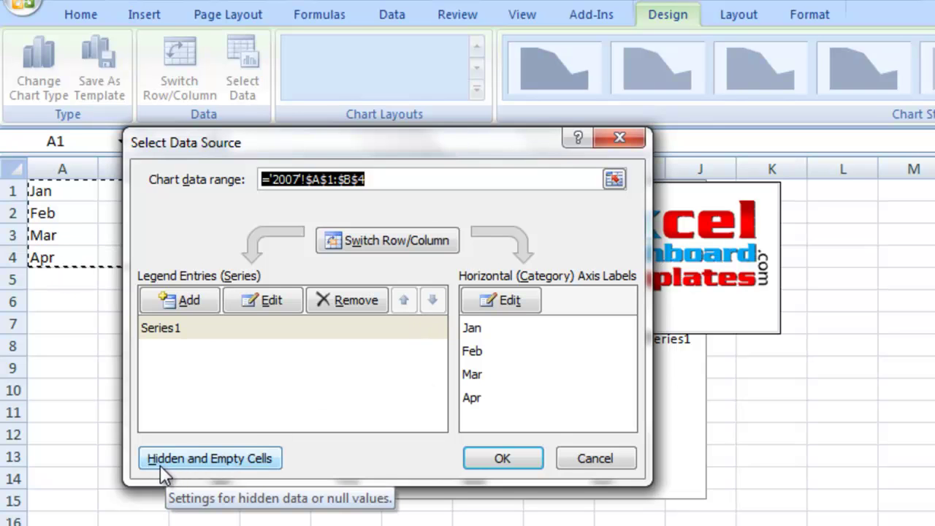
pyautogui.click(243, 464)
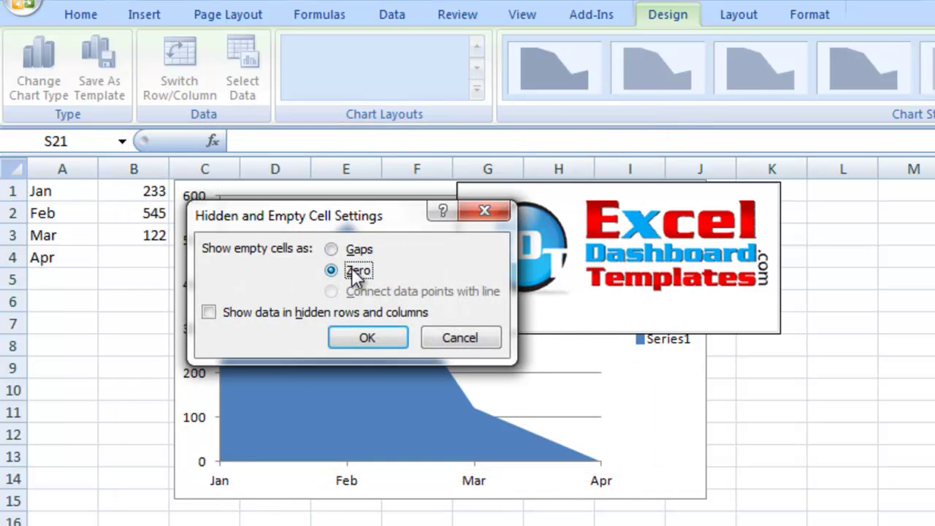
pyautogui.click(353, 254)
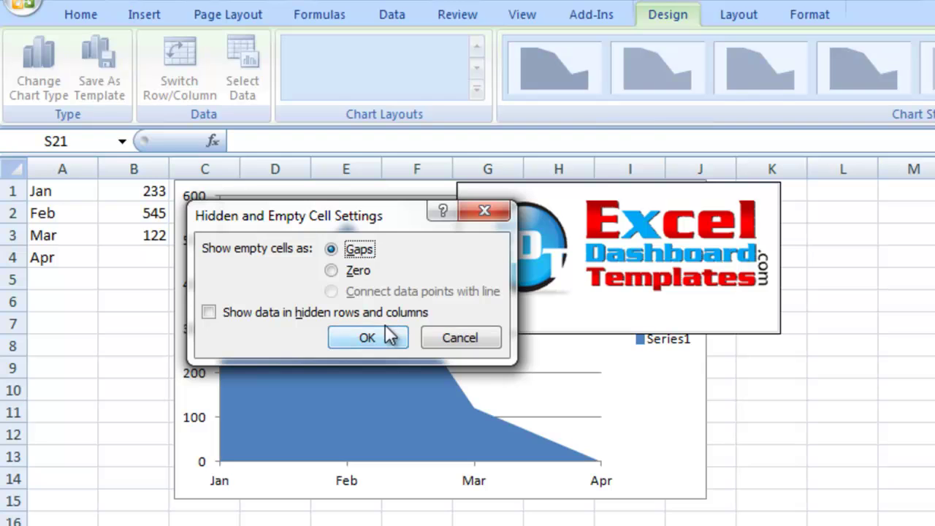
pyautogui.click(375, 330)
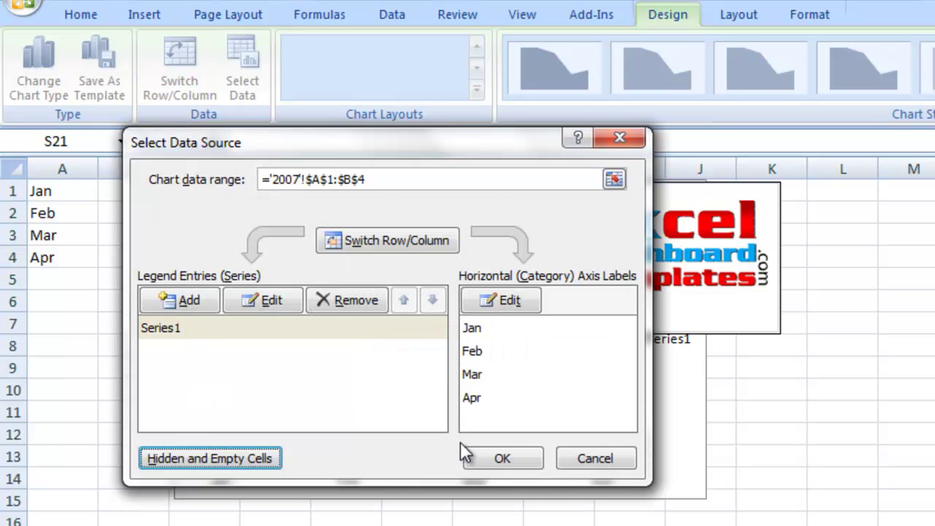
pyautogui.click(474, 458)
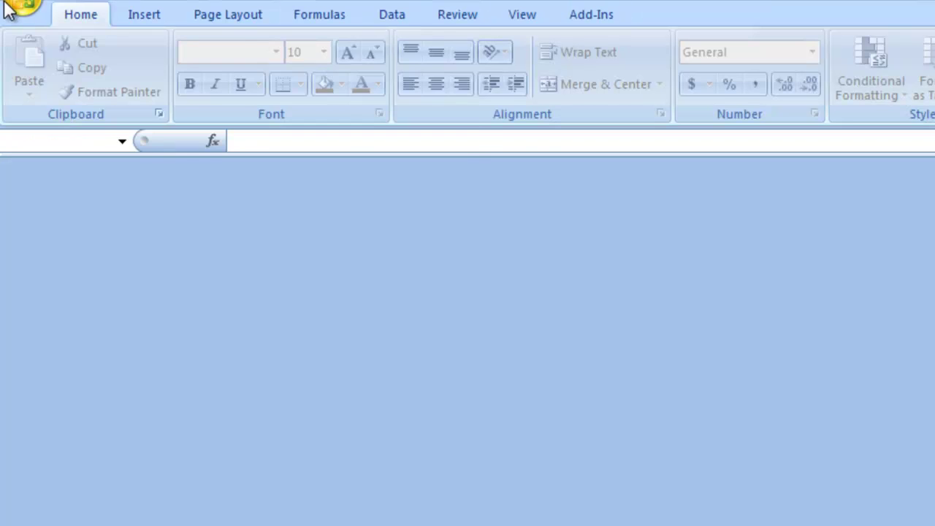
# Open the Fiscal Cliff Area Chart workbook from the recent documents and delete its area chart.
pyautogui.click(13, 10)
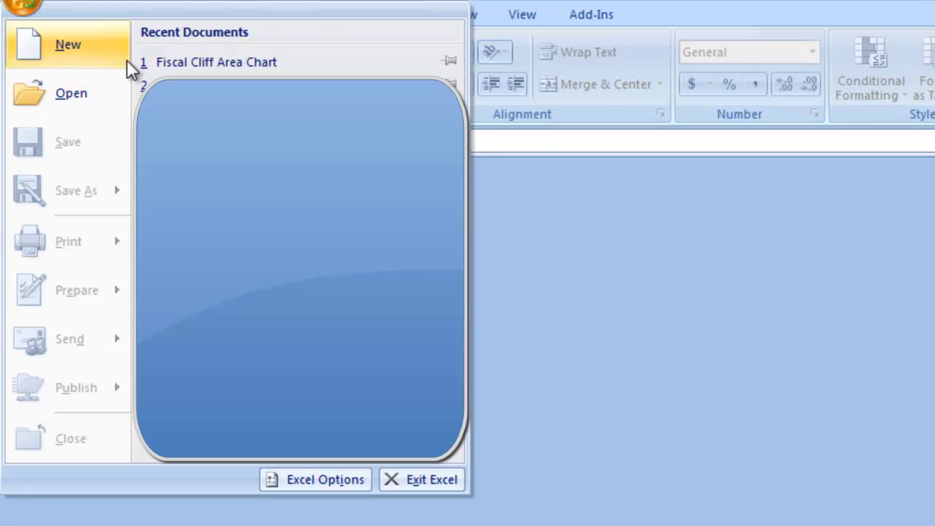
pyautogui.click(207, 62)
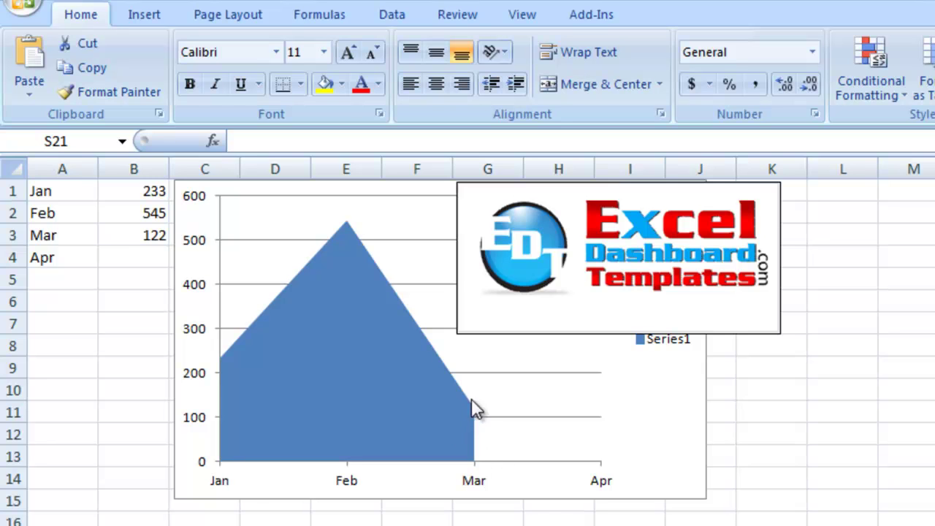
pyautogui.click(646, 425)
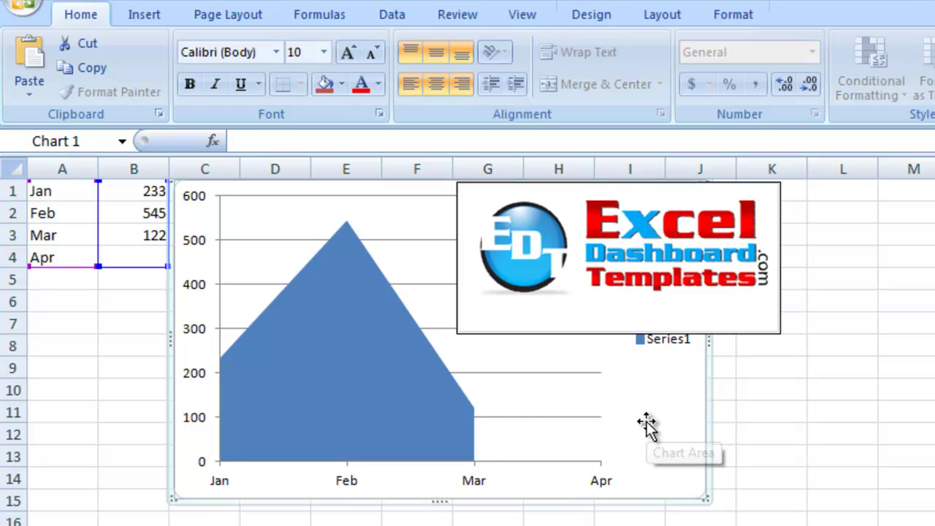
pyautogui.press('Delete')
pyautogui.click(222, 300)
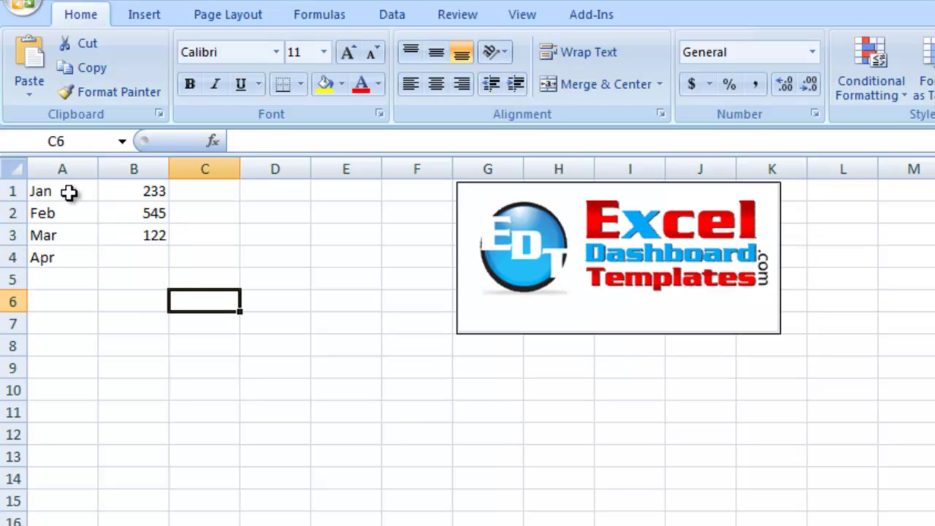
# Create a new basic 2-D area chart from A1:B4 and place it next to the data at column C.
pyautogui.moveTo(69, 192); pyautogui.dragTo(120, 254)
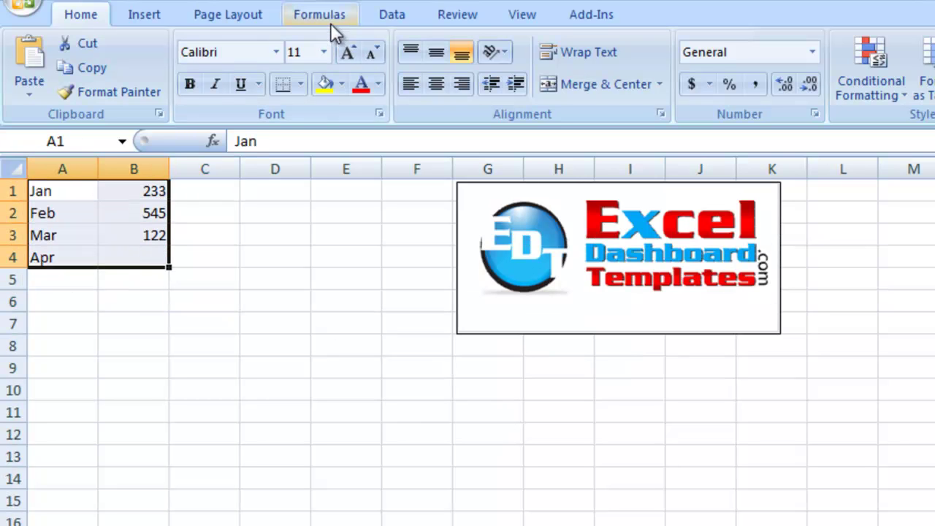
pyautogui.click(162, 20)
pyautogui.click(546, 73)
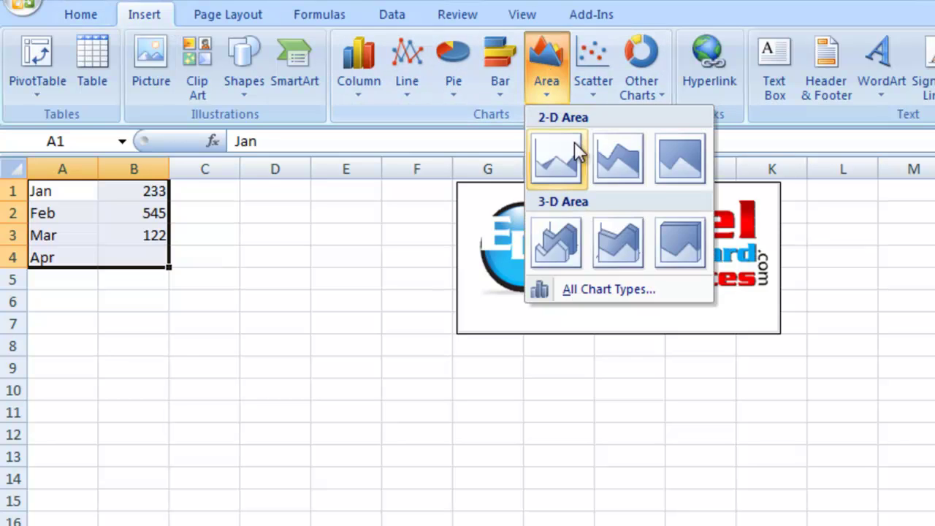
pyautogui.click(555, 152)
pyautogui.moveTo(843, 313); pyautogui.dragTo(513, 181)
pyautogui.press('Escape')
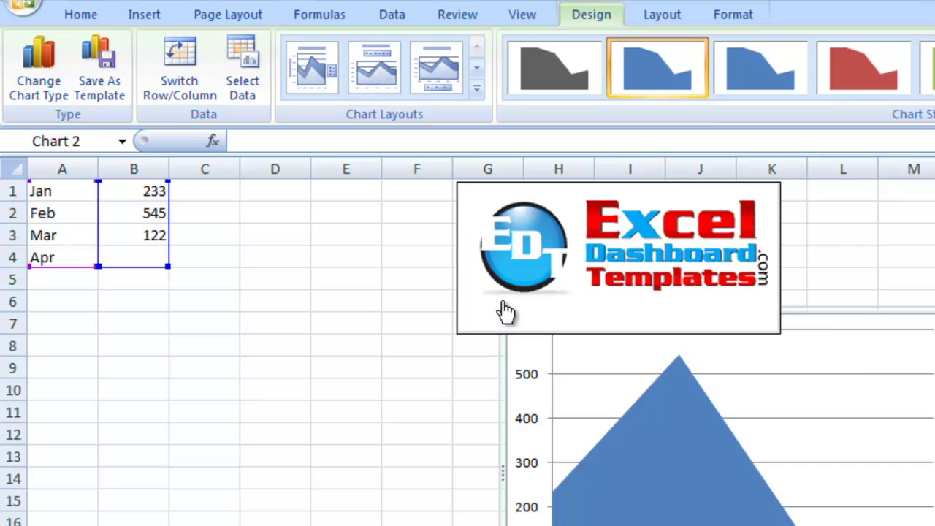
pyautogui.moveTo(853, 319); pyautogui.dragTo(517, 184)
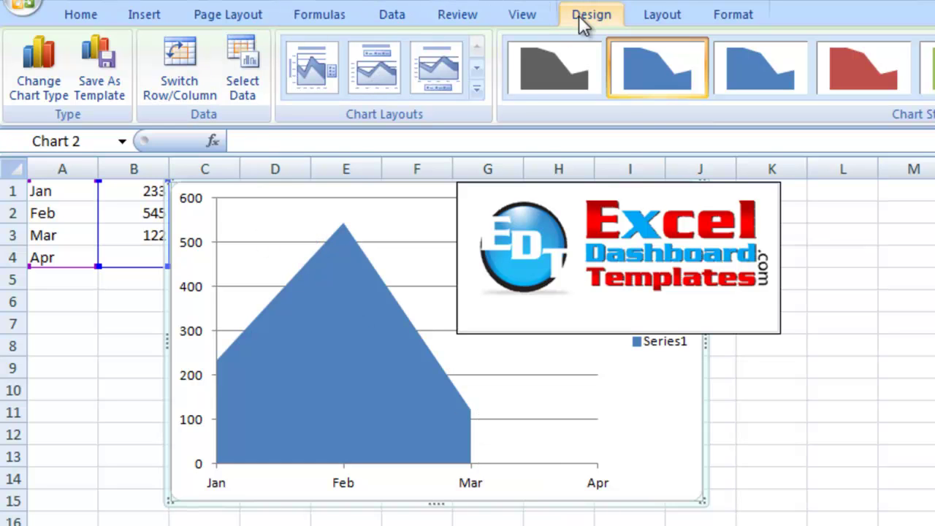
# Confirm Gaps for empty cells in the new chart's hidden and empty cell settings and deselect the chart.
pyautogui.click(247, 66)
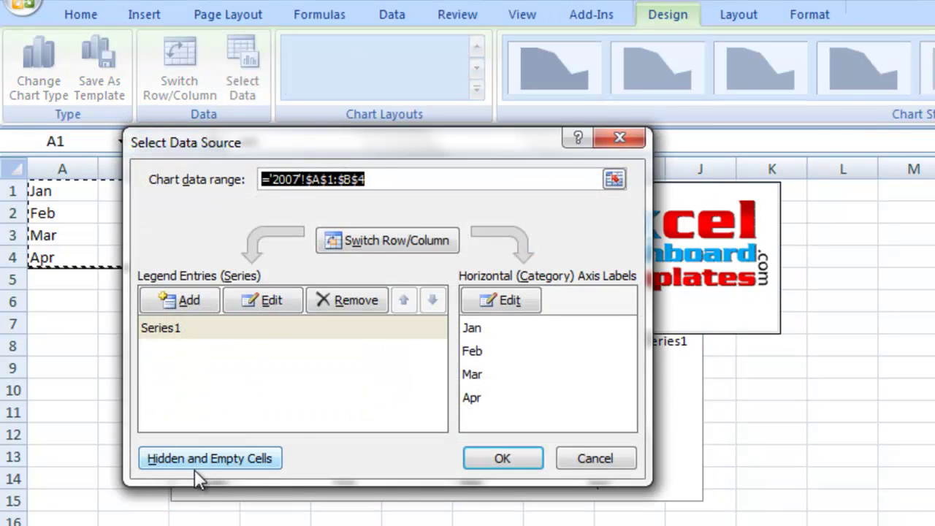
pyautogui.click(197, 459)
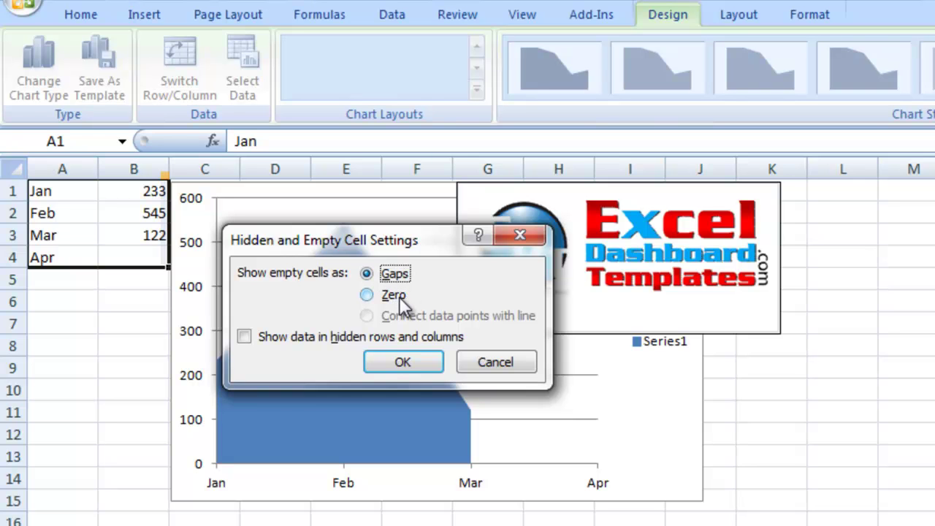
pyautogui.click(402, 362)
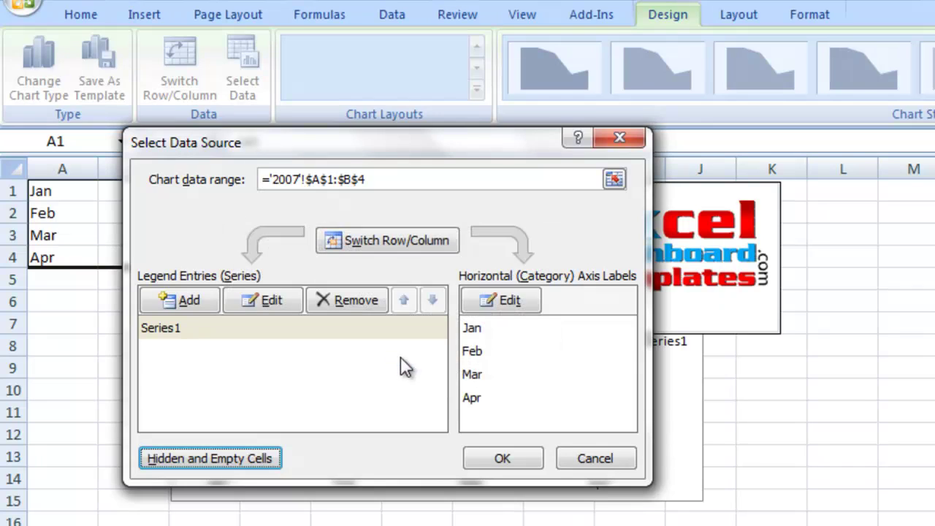
pyautogui.click(501, 456)
pyautogui.click(753, 445)
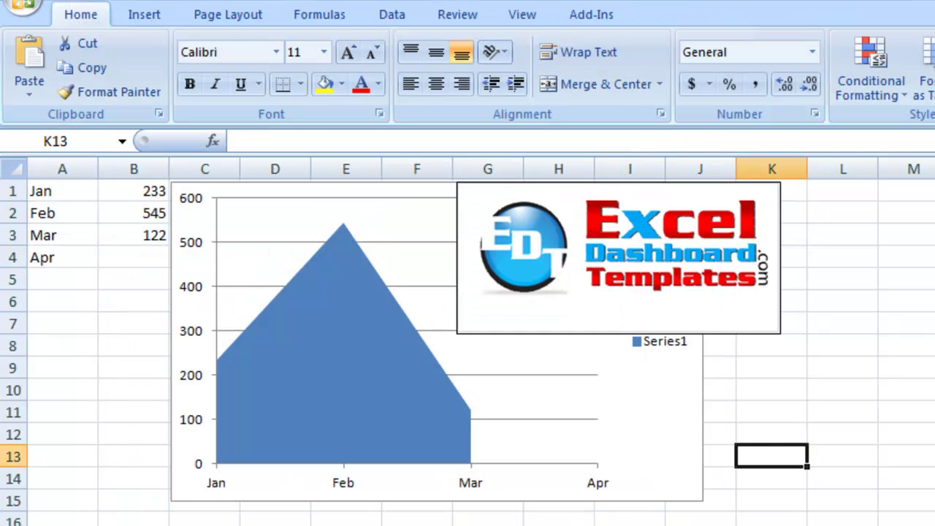
# Close the workbook and reopen Fiscal Cliff Area Chart from the recent documents.
pyautogui.hotkey('ctrl', 'w')
pyautogui.click(22, 6)
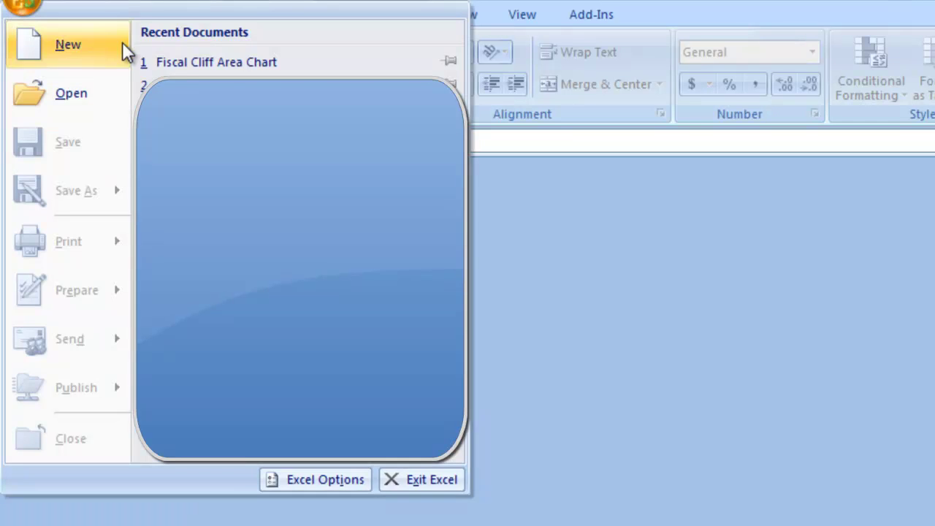
pyautogui.click(176, 62)
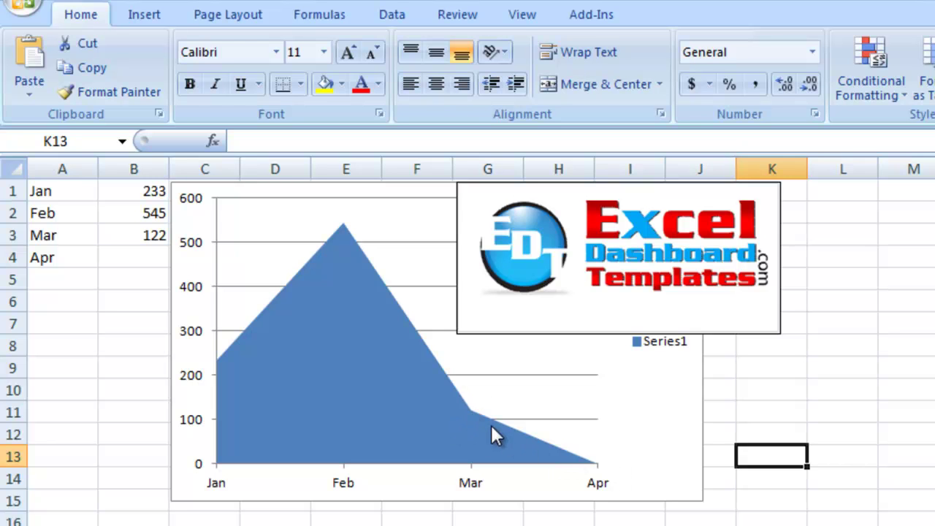
# Check the reopened area chart's hidden and empty cell settings, cancel without changes, and delete the chart.
pyautogui.click(647, 423)
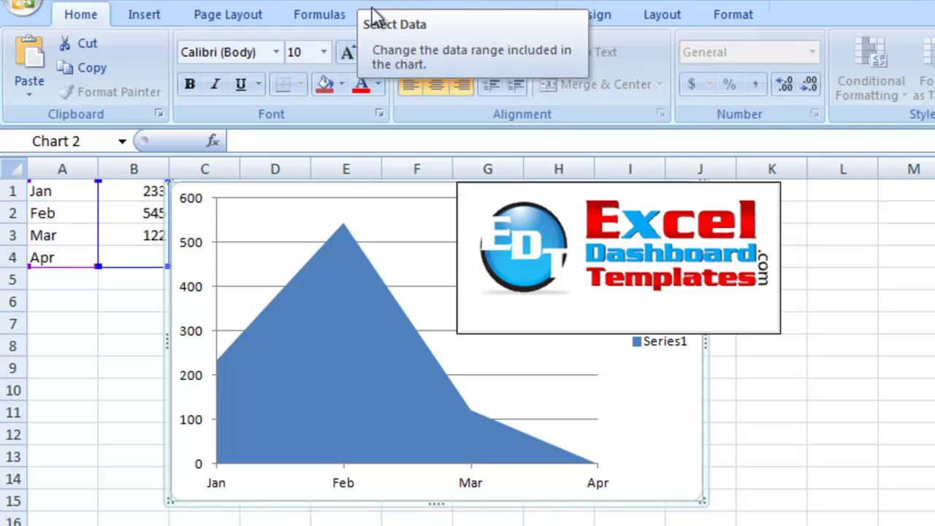
pyautogui.click(596, 17)
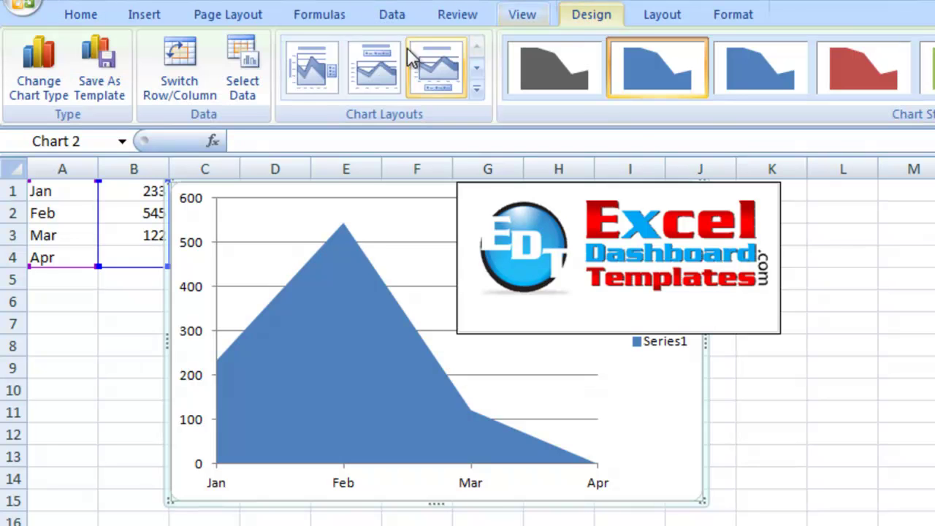
pyautogui.click(237, 65)
pyautogui.click(226, 451)
pyautogui.click(390, 276)
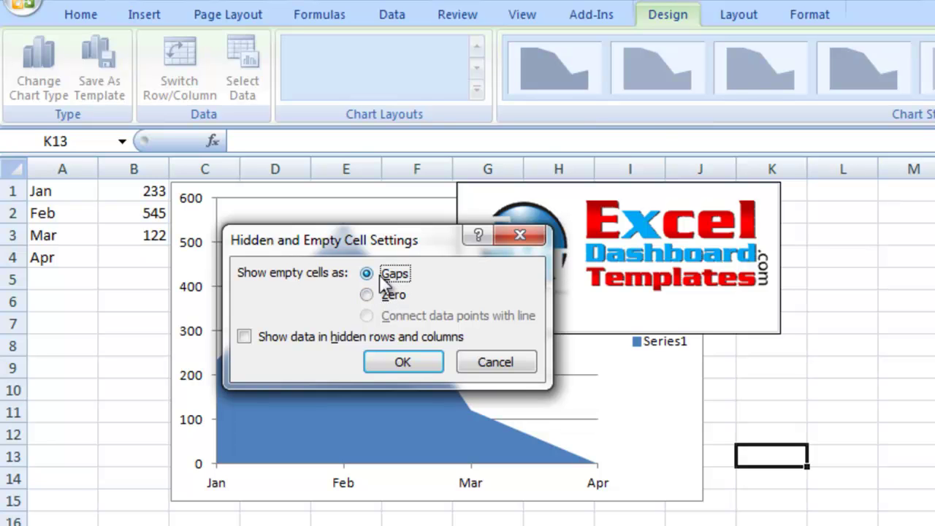
pyautogui.click(497, 363)
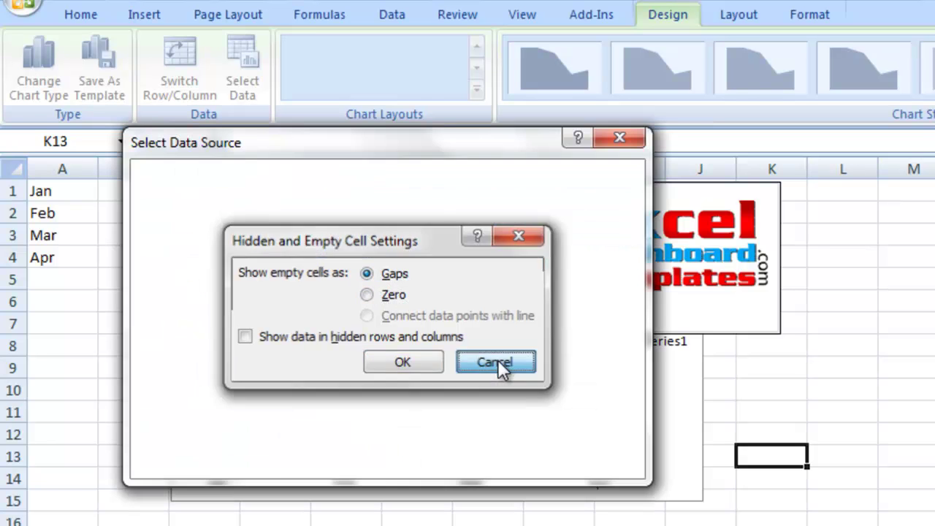
pyautogui.click(611, 453)
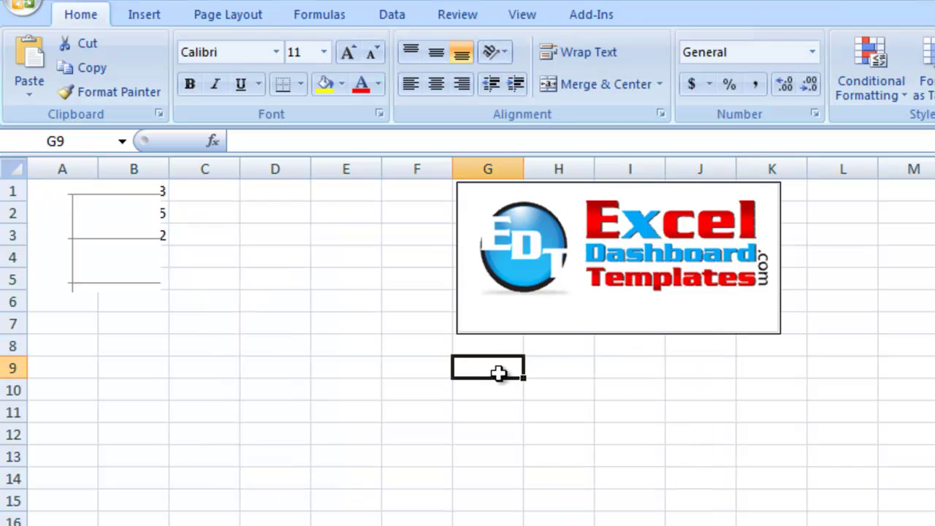
# Insert a new basic 2-D area chart from A1:B4 and place it beside the data at column C.
pyautogui.scroll(-5, 344, 339)
pyautogui.scroll(5, 345, 339)
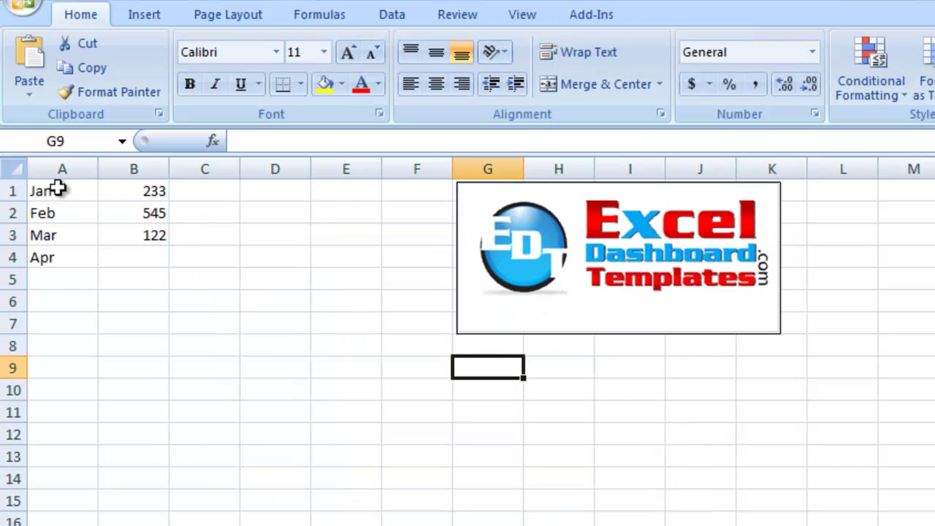
pyautogui.moveTo(56, 192); pyautogui.dragTo(131, 259)
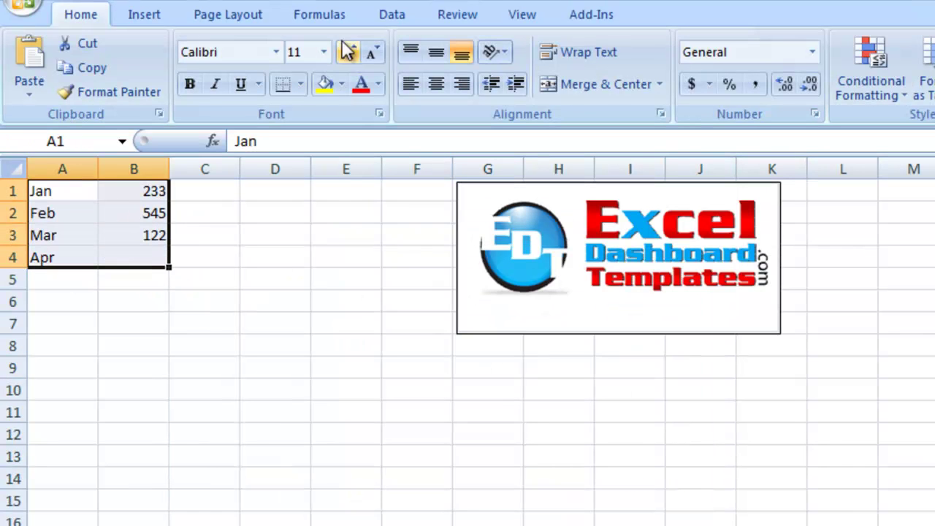
pyautogui.click(139, 22)
pyautogui.click(539, 71)
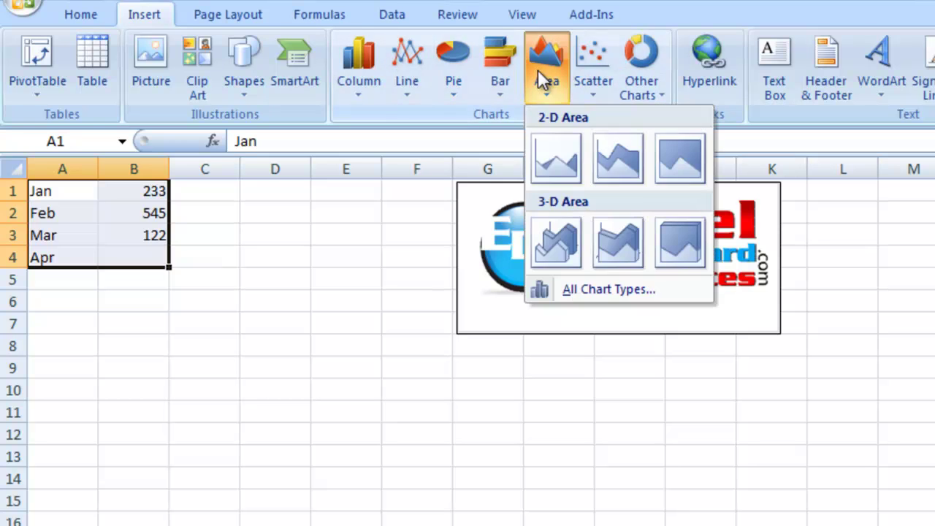
pyautogui.click(557, 167)
pyautogui.moveTo(825, 319); pyautogui.dragTo(492, 187)
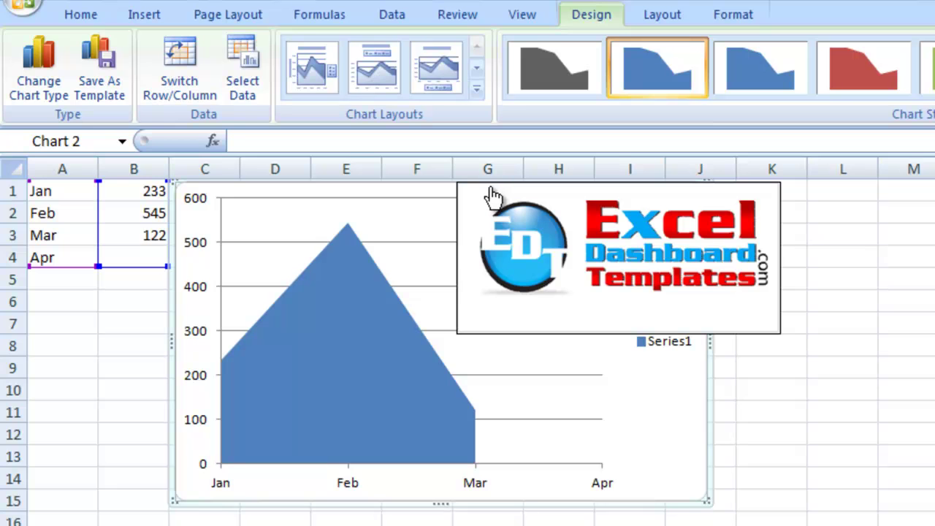
# Switch the new chart's empty cell display to Zero and back to Gaps, apply the settings, and deselect the chart.
pyautogui.click(254, 86)
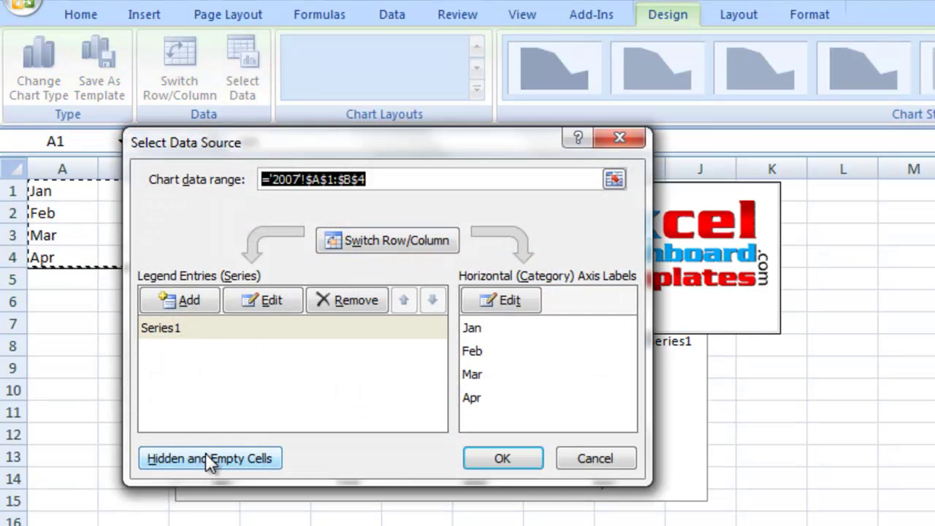
pyautogui.click(206, 455)
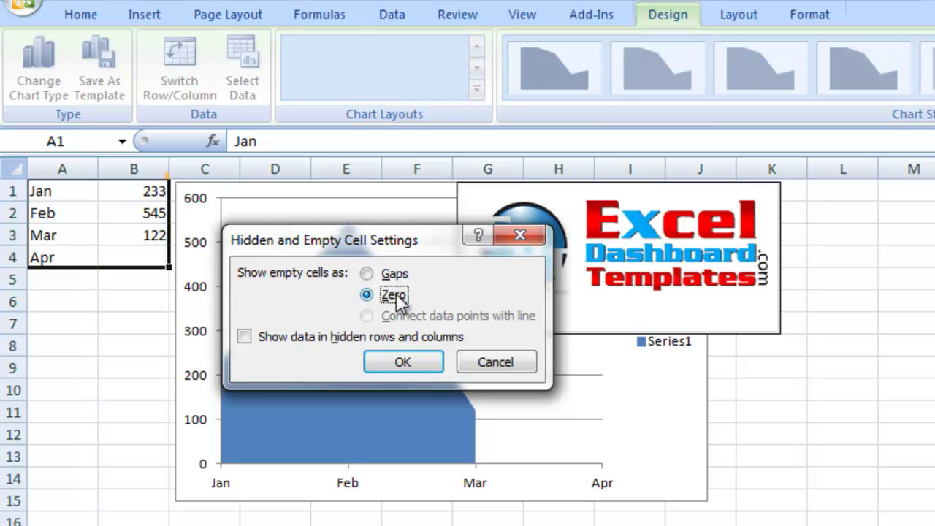
pyautogui.click(395, 282)
pyautogui.click(401, 360)
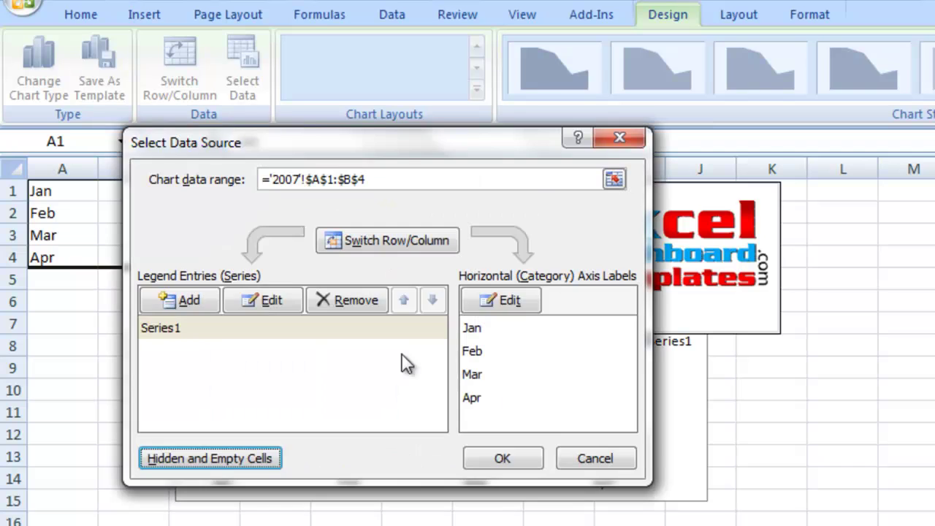
pyautogui.click(531, 454)
pyautogui.click(745, 476)
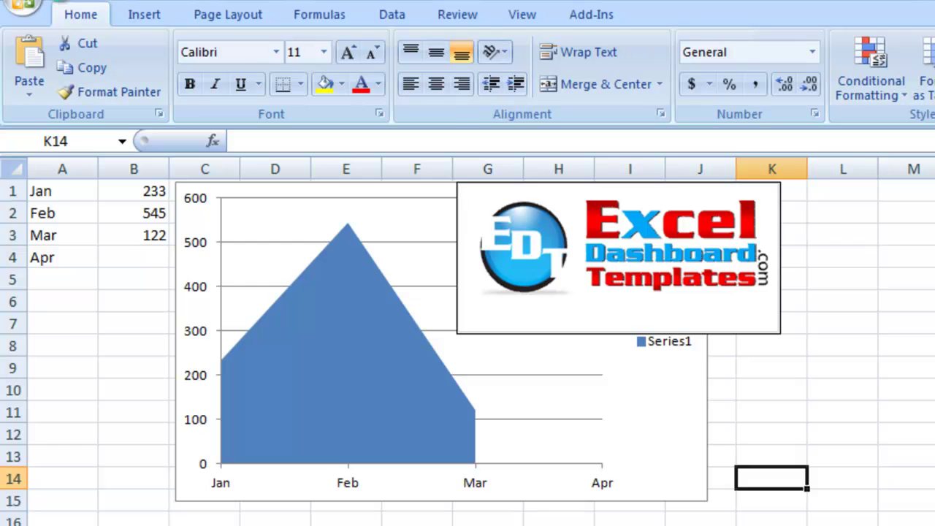
# Close the workbook, reopen Fiscal Cliff Area Chart from the recent documents, and go to the 2010 sheet.
pyautogui.hotkey('ctrl', 'w')
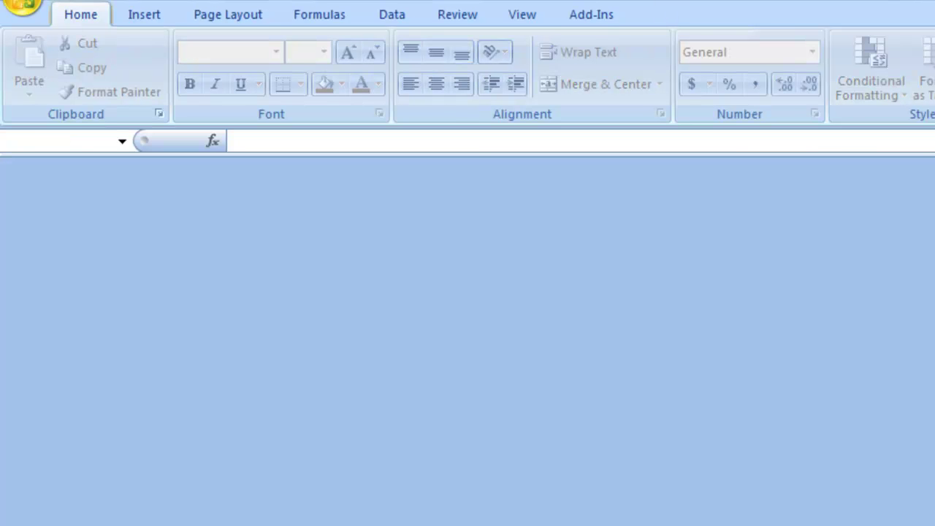
pyautogui.click(20, 6)
pyautogui.click(182, 63)
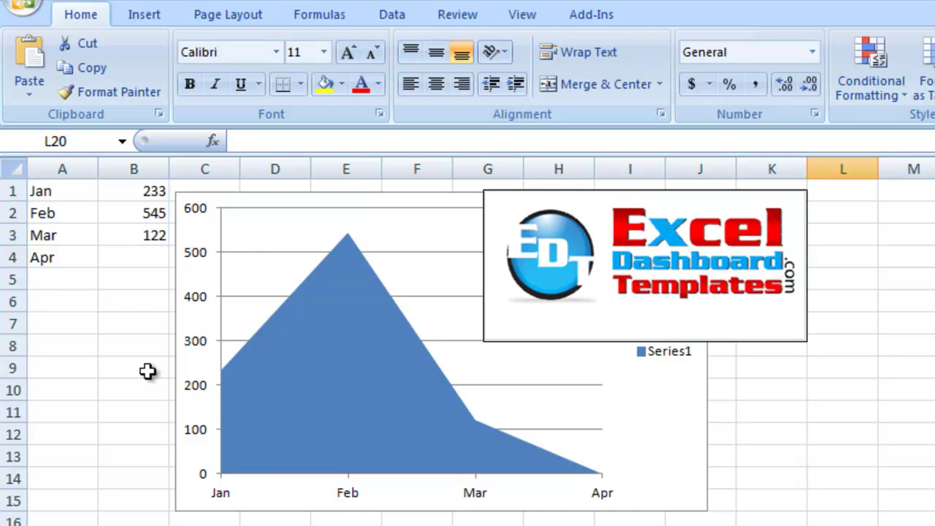
# Set the 2010 sheet's area chart to show empty cells as Gaps in its data source settings, and deselect the chart.
pyautogui.click(285, 260)
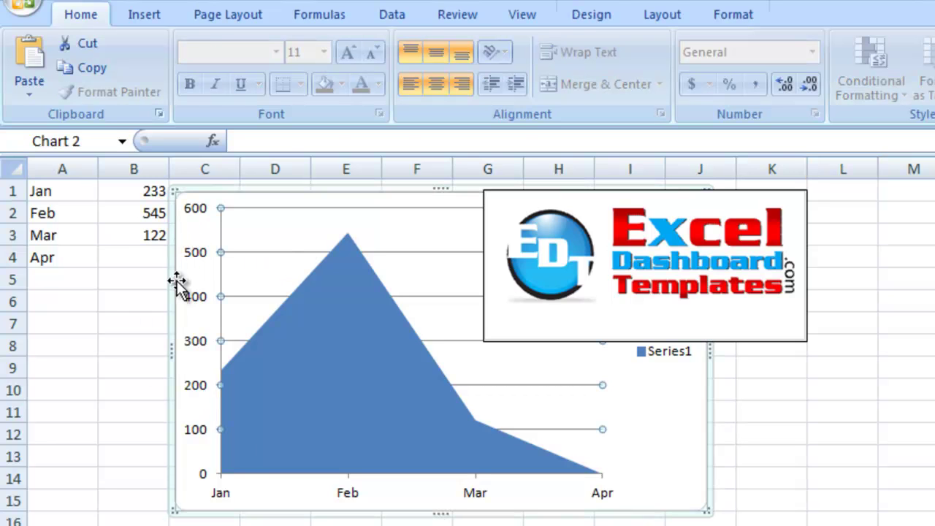
pyautogui.click(209, 301)
pyautogui.click(359, 352)
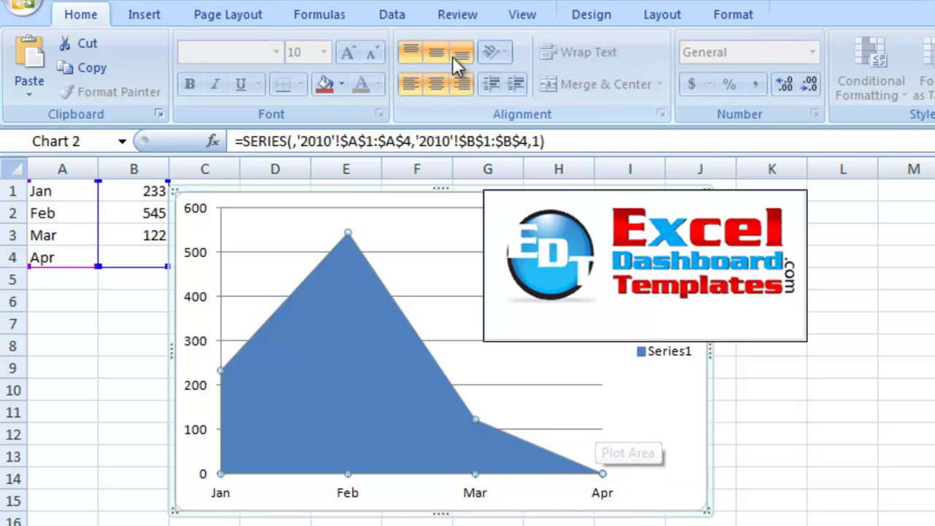
pyautogui.click(593, 23)
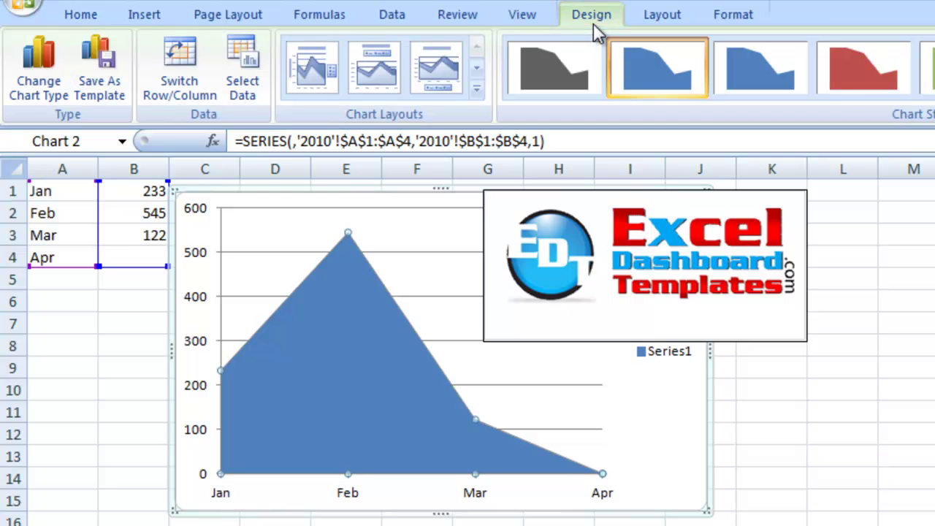
pyautogui.click(229, 66)
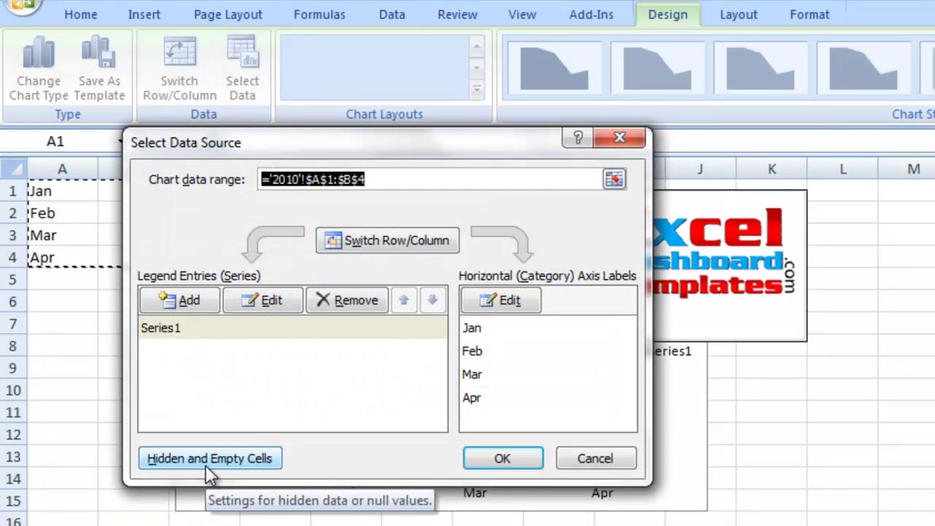
pyautogui.click(205, 459)
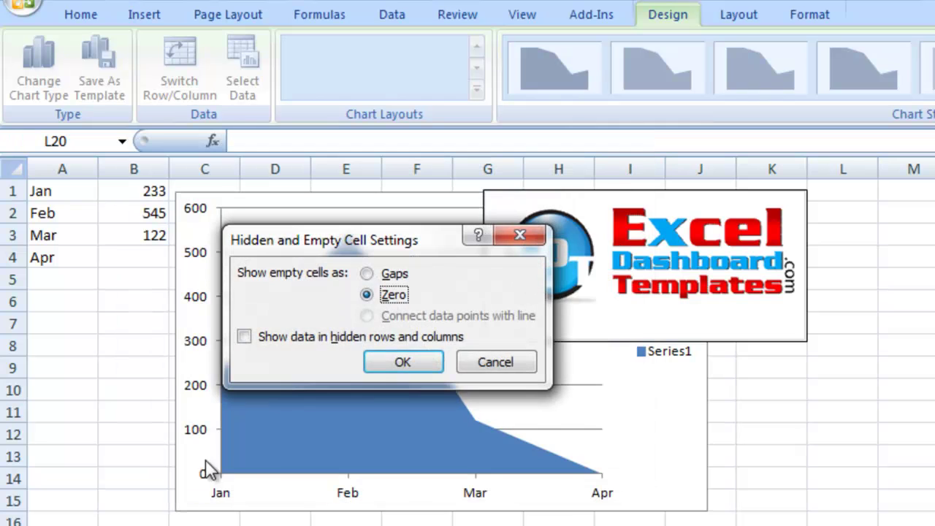
pyautogui.click(394, 275)
pyautogui.click(369, 273)
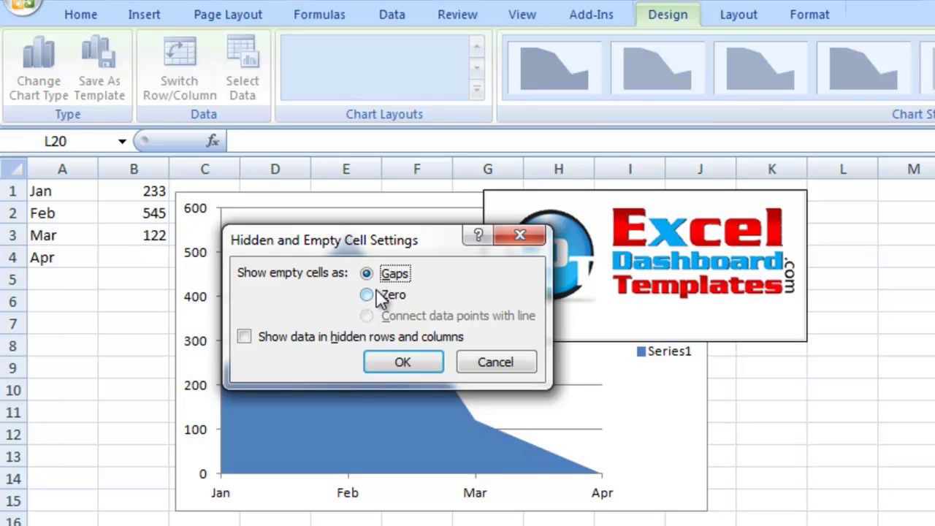
pyautogui.click(383, 292)
pyautogui.click(381, 273)
pyautogui.click(390, 358)
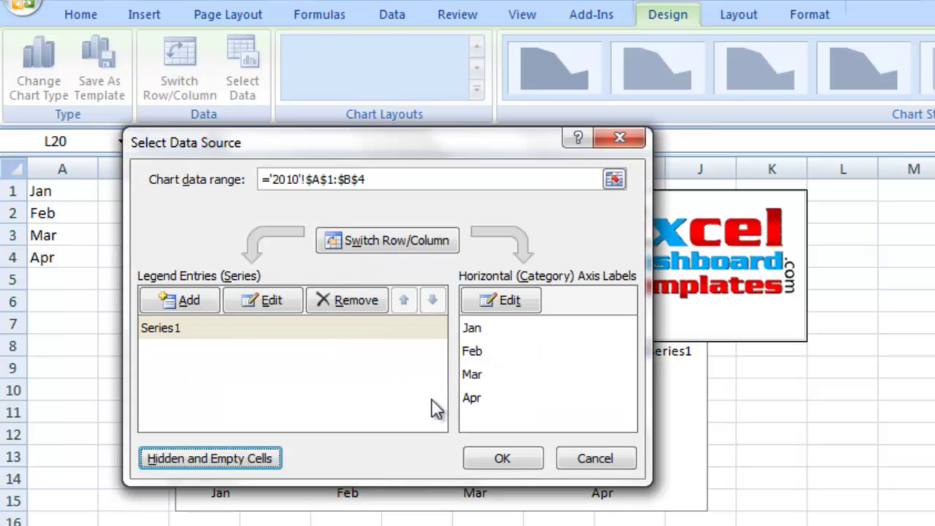
pyautogui.click(515, 463)
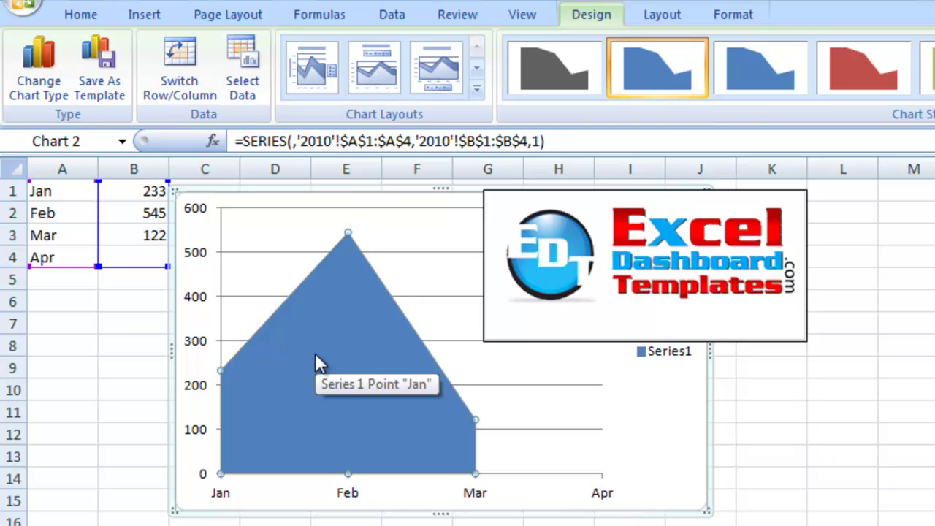
pyautogui.click(131, 367)
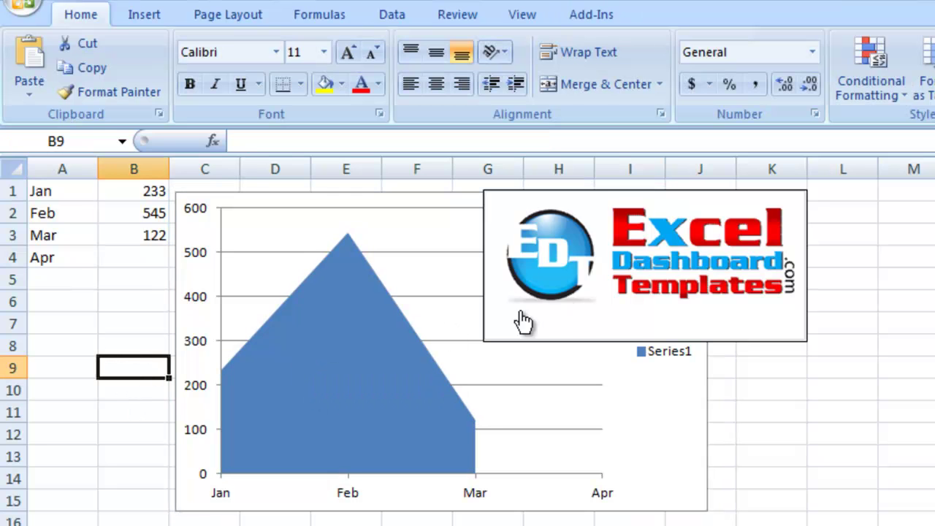
pyautogui.click(617, 319)
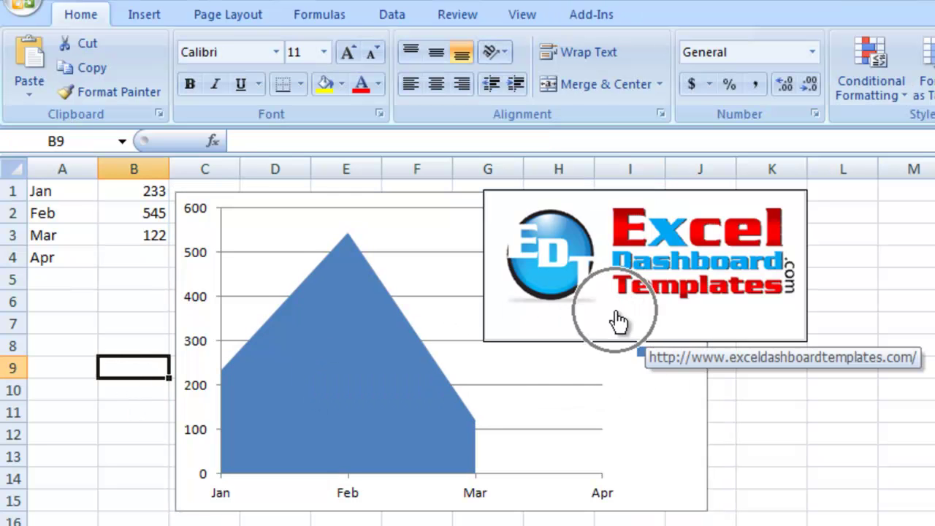
pyautogui.click(718, 314)
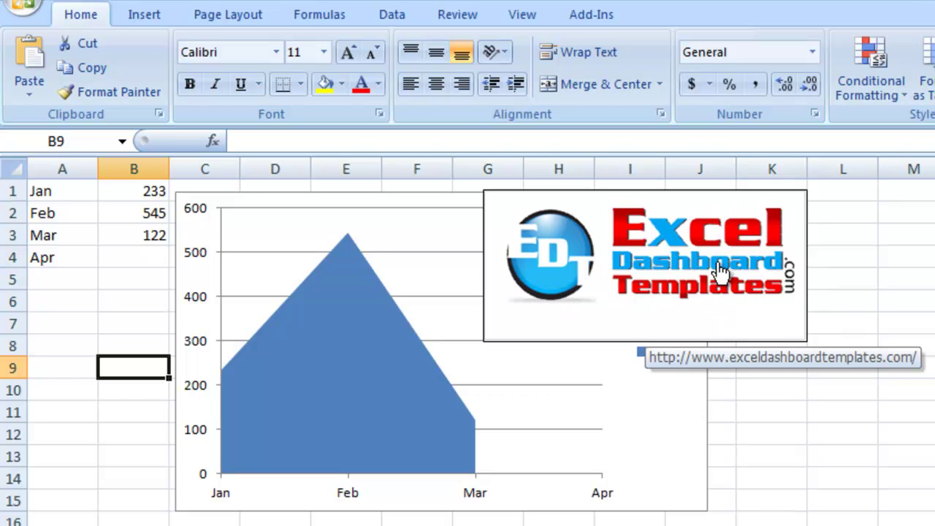
pyautogui.click(560, 292)
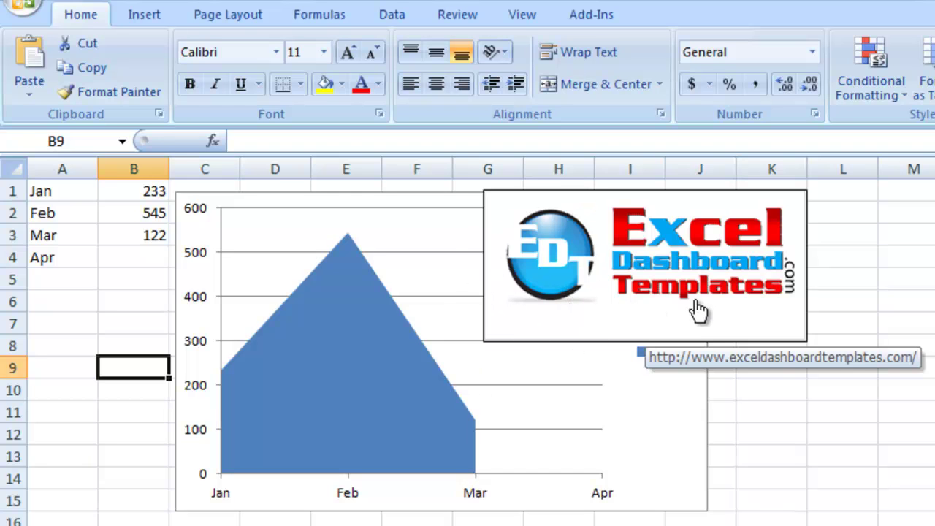